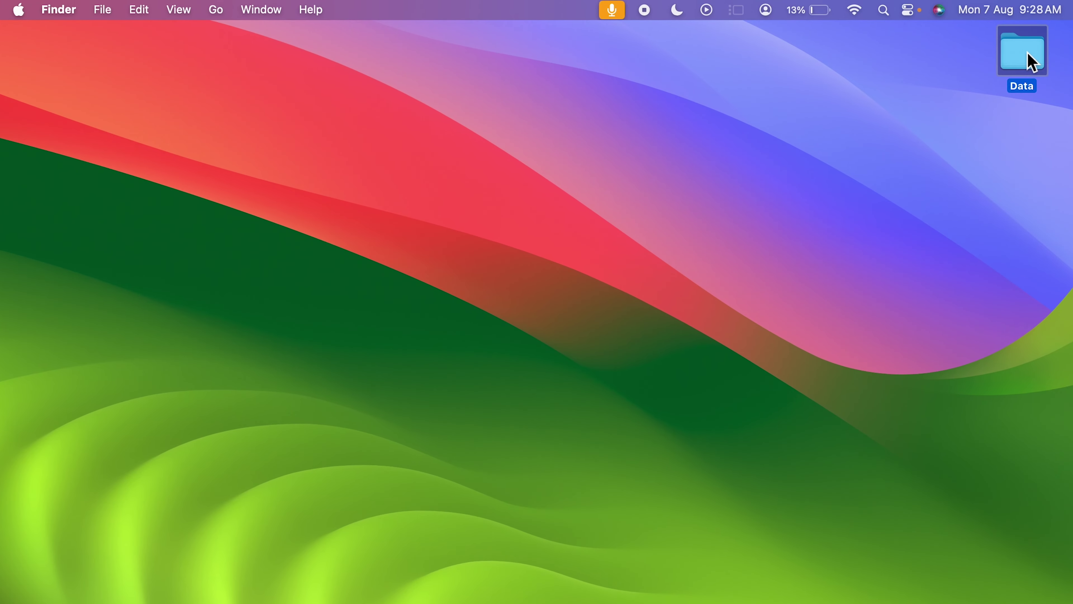
Quick Look the Data folder, close the preview, and deselect it.
{"action": "key", "text": "space"}
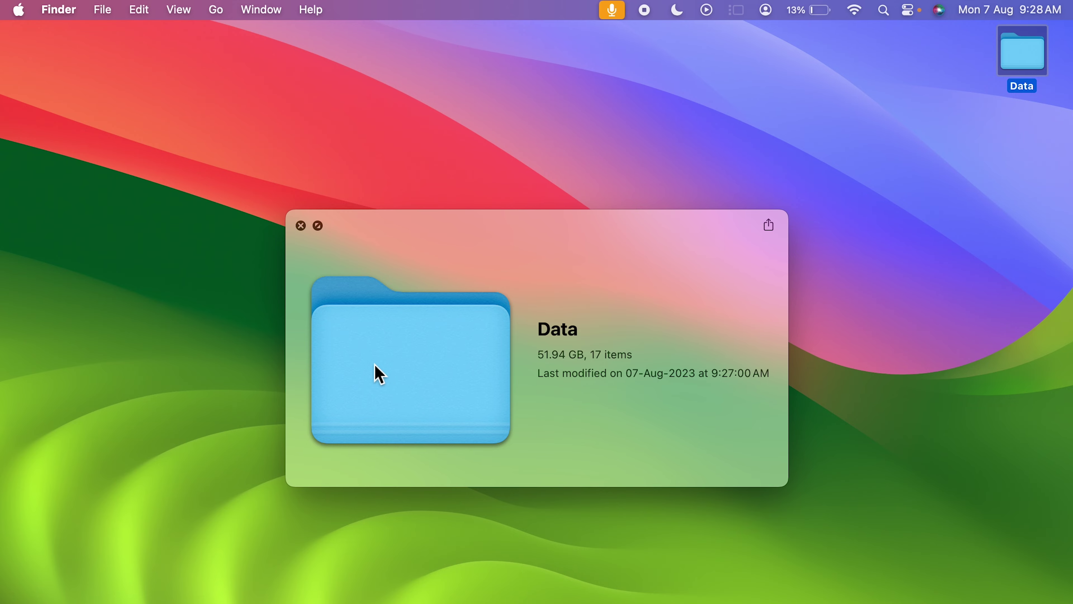
{"action": "key", "text": "space"}
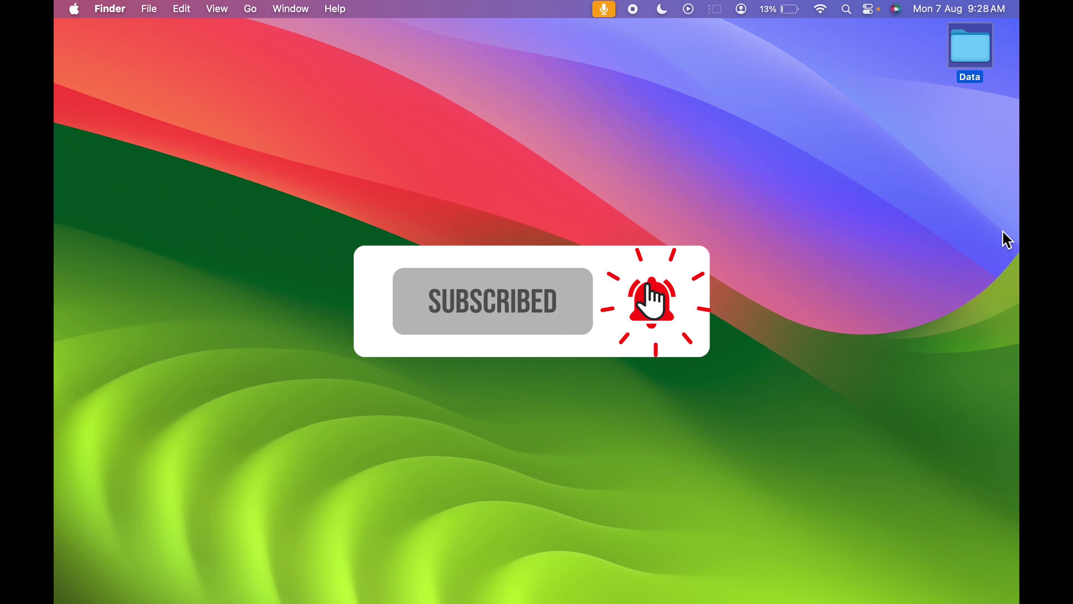
{"action": "left_click", "coordinate": [1009, 300]}
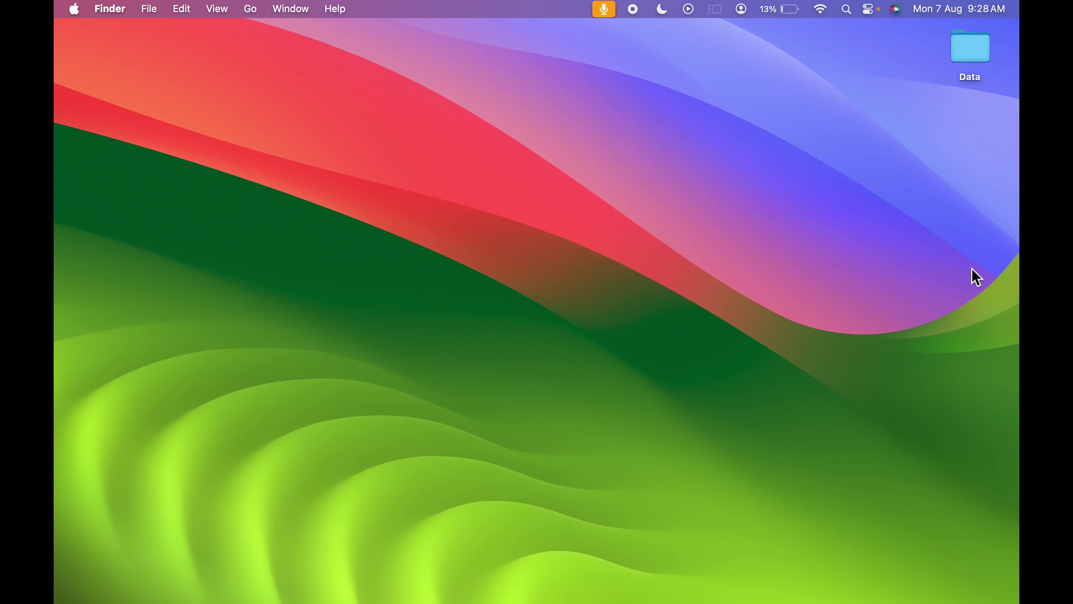
Create a new desktop folder named XYZ and briefly Quick Look it.
{"action": "key", "text": "super+shift+n"}
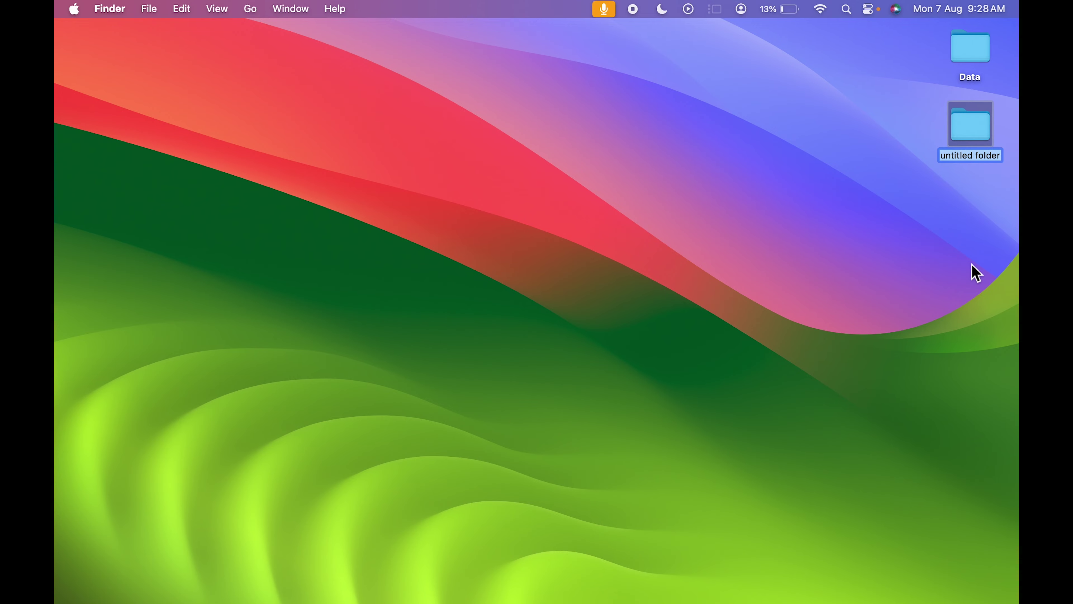
{"action": "type", "text": "XYZ"}
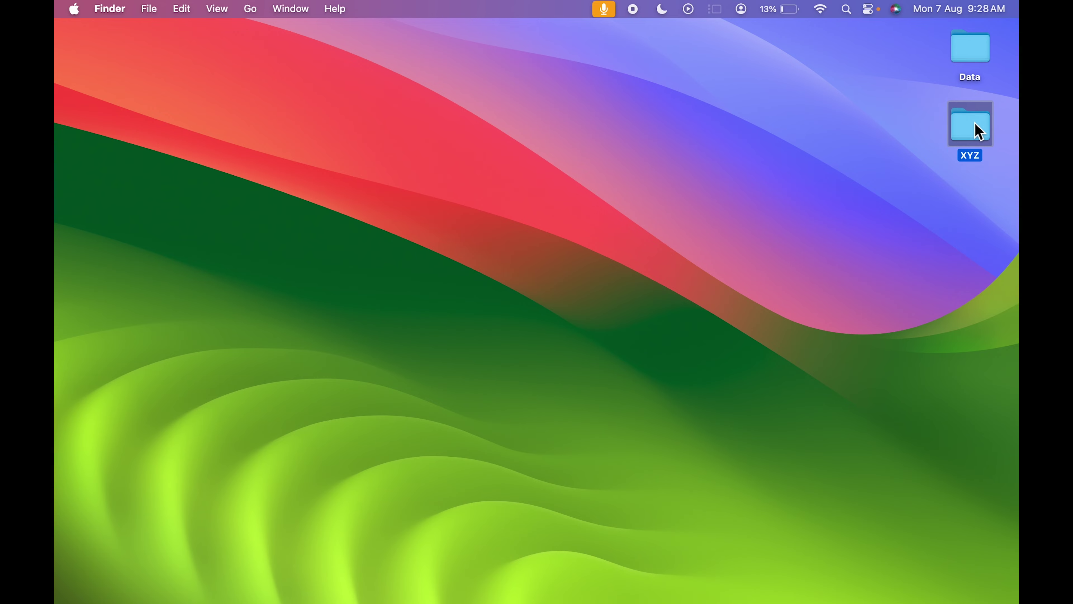
{"action": "key", "text": "space"}
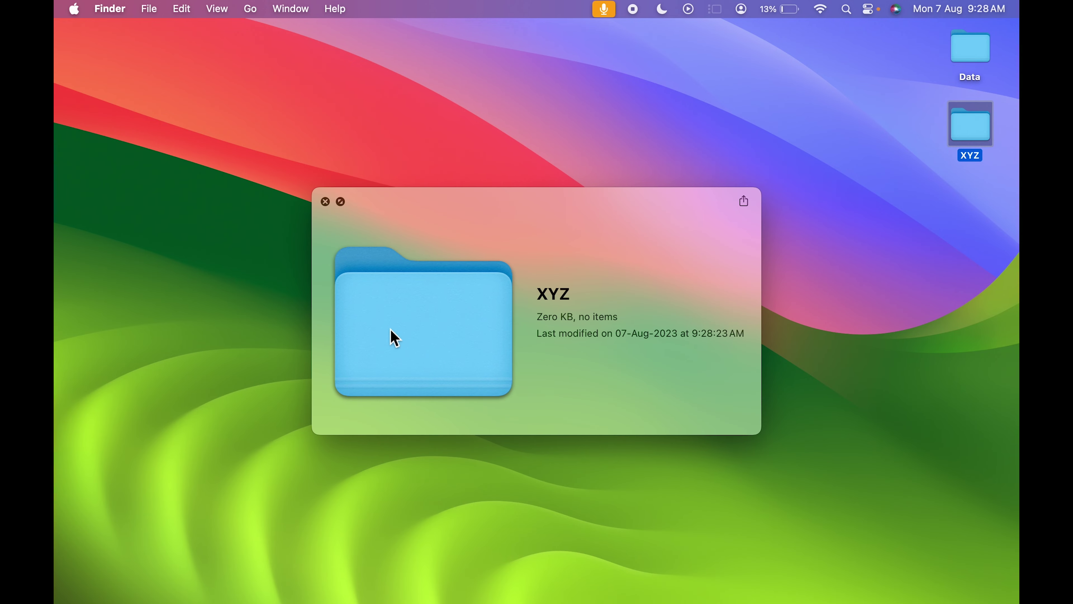
{"action": "key", "text": "space"}
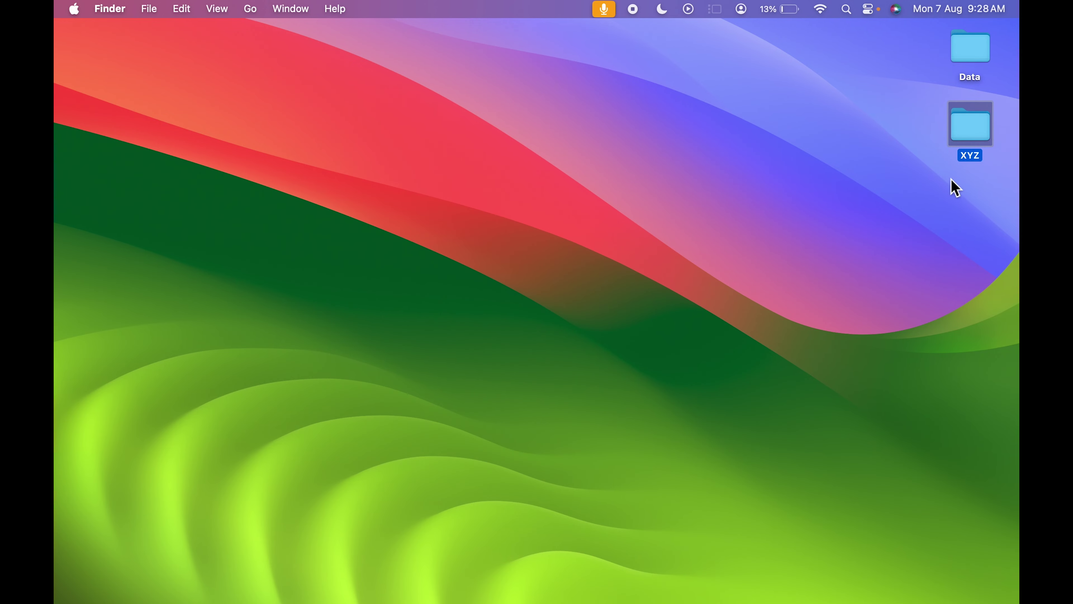
Open the Get Info window for XYZ, centre it on screen, and check the Edit menu.
{"action": "right_click", "coordinate": [970, 123]}
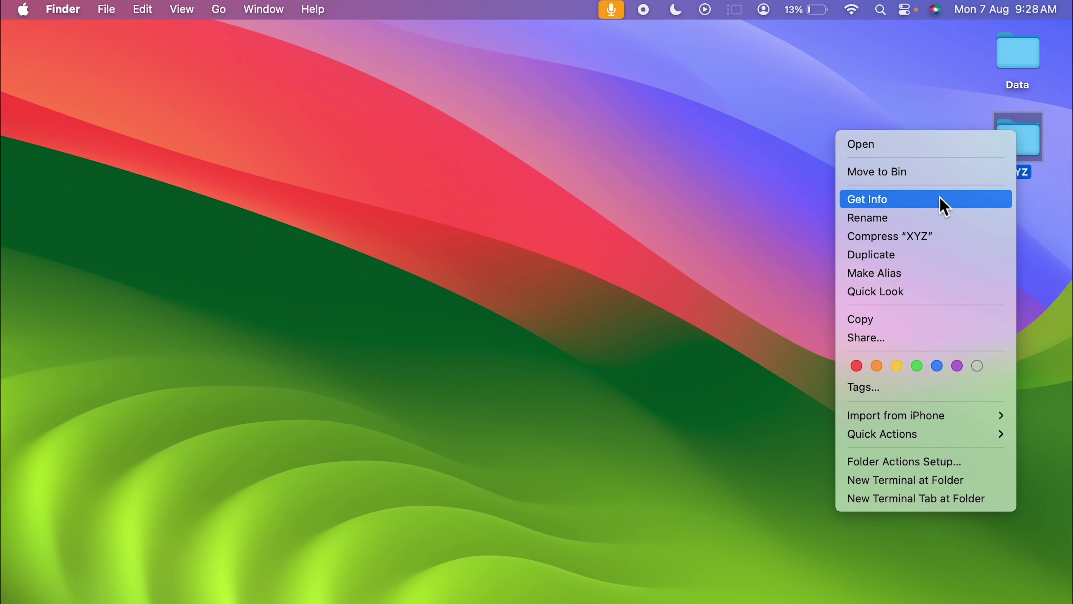
{"action": "left_click", "coordinate": [943, 206]}
{"action": "left_click_drag", "start_coordinate": [177, 53], "coordinate": [587, 72]}
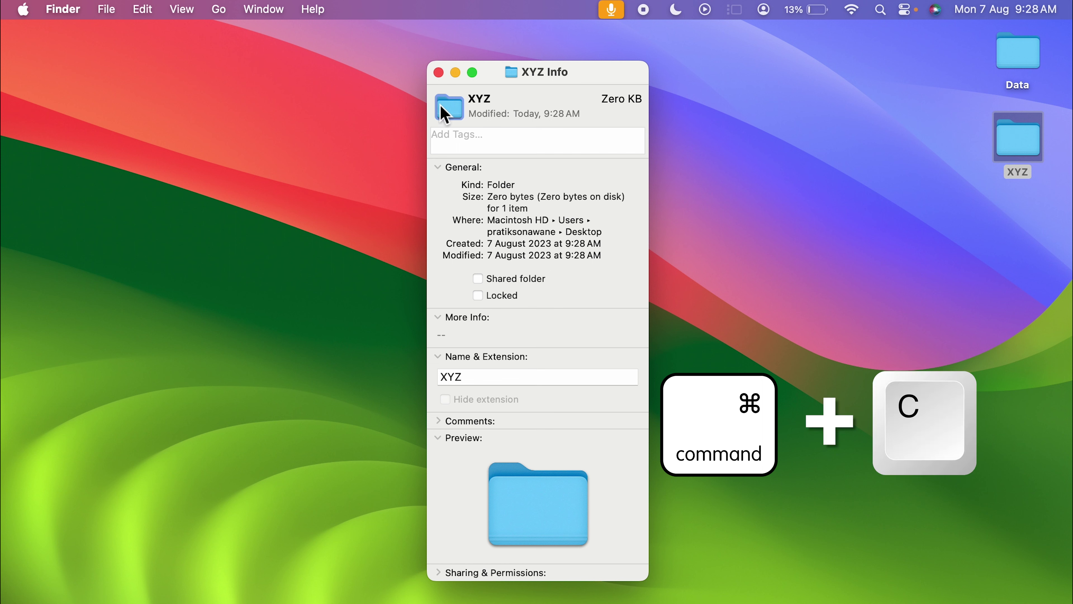
{"action": "left_click", "coordinate": [141, 11]}
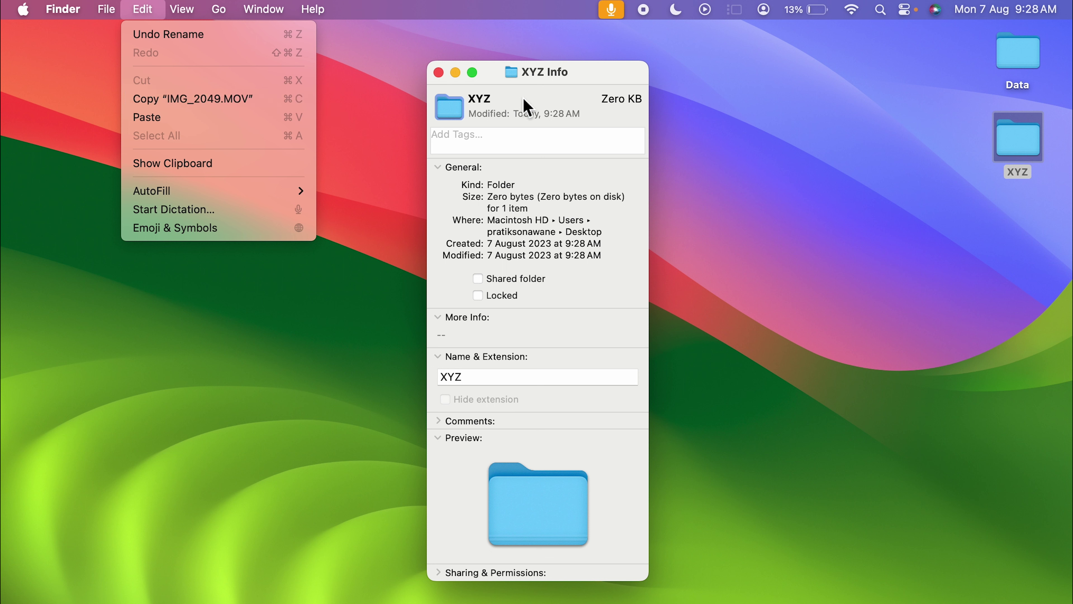
{"action": "left_click", "coordinate": [526, 108]}
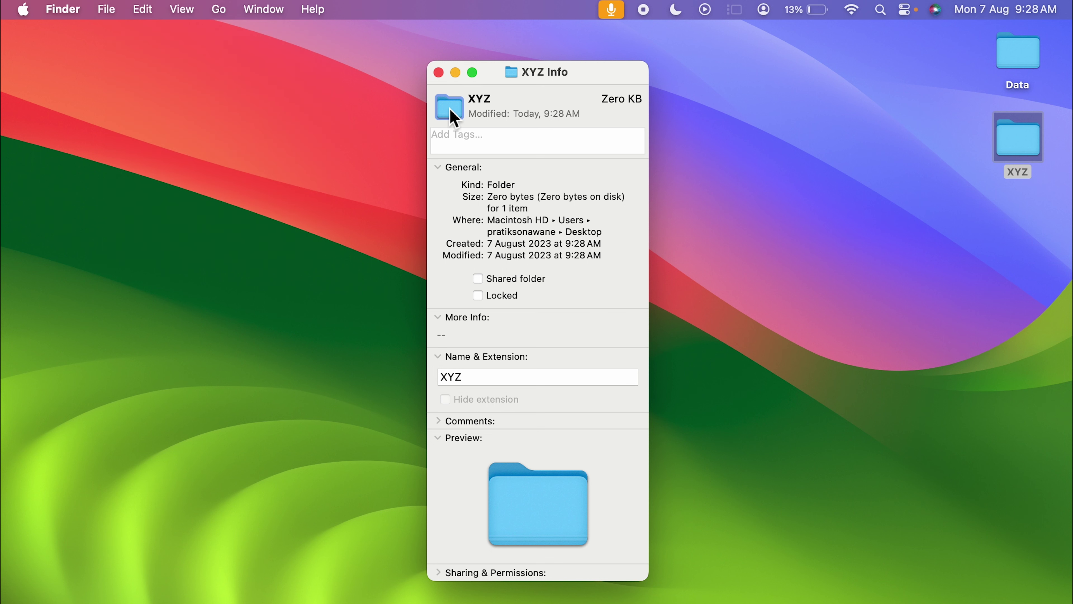
Launch Preview by searching 'preview' in Spotlight.
{"action": "left_click", "coordinate": [882, 13]}
{"action": "key", "text": "BackSpace"}
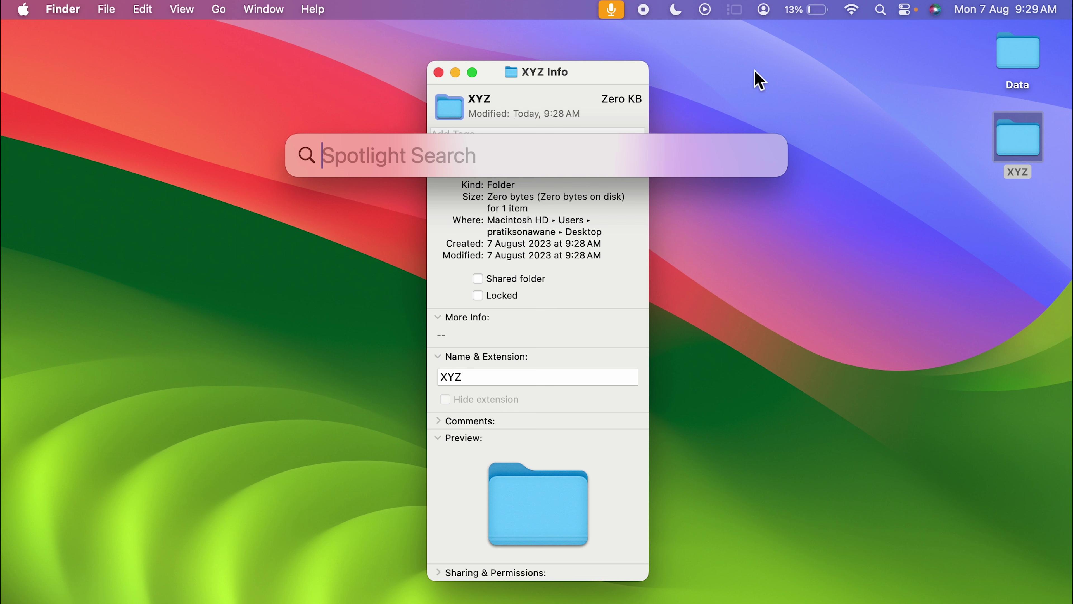
{"action": "left_click", "coordinate": [883, 11]}
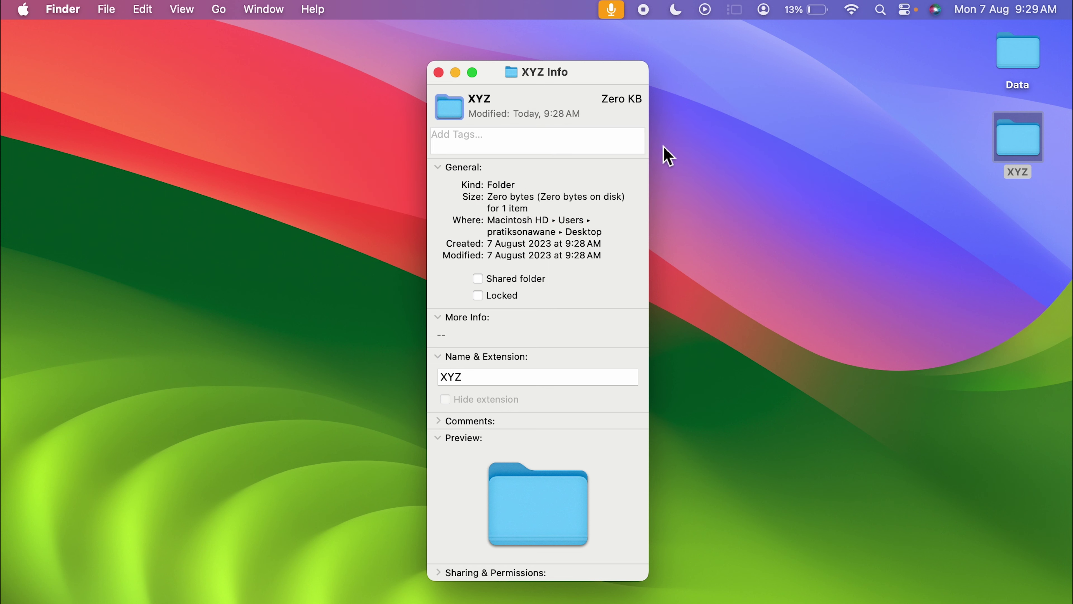
{"action": "key", "text": "super+space"}
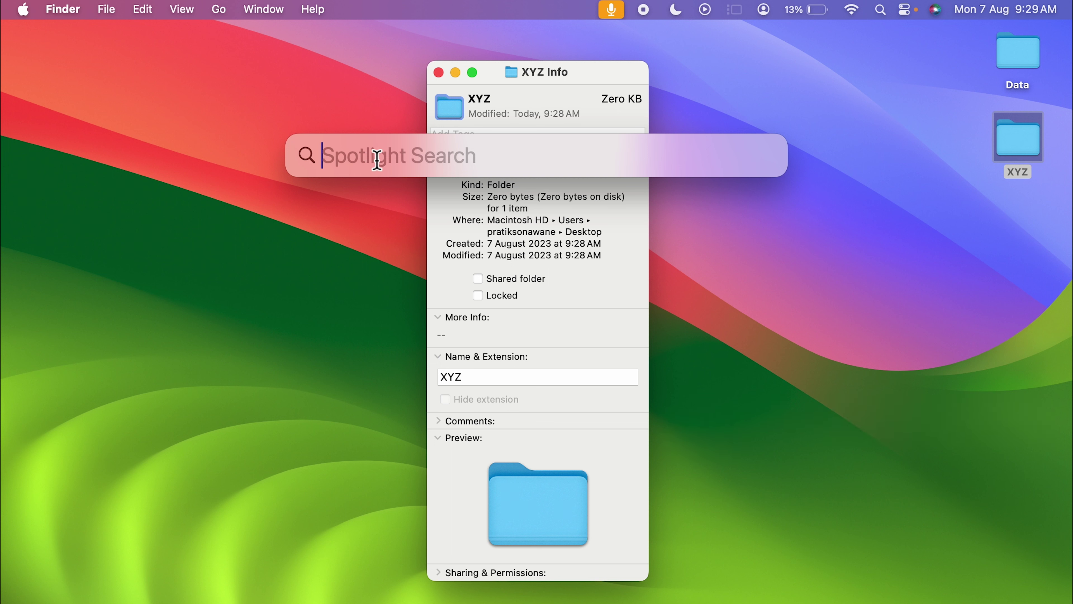
{"action": "type", "text": "preview"}
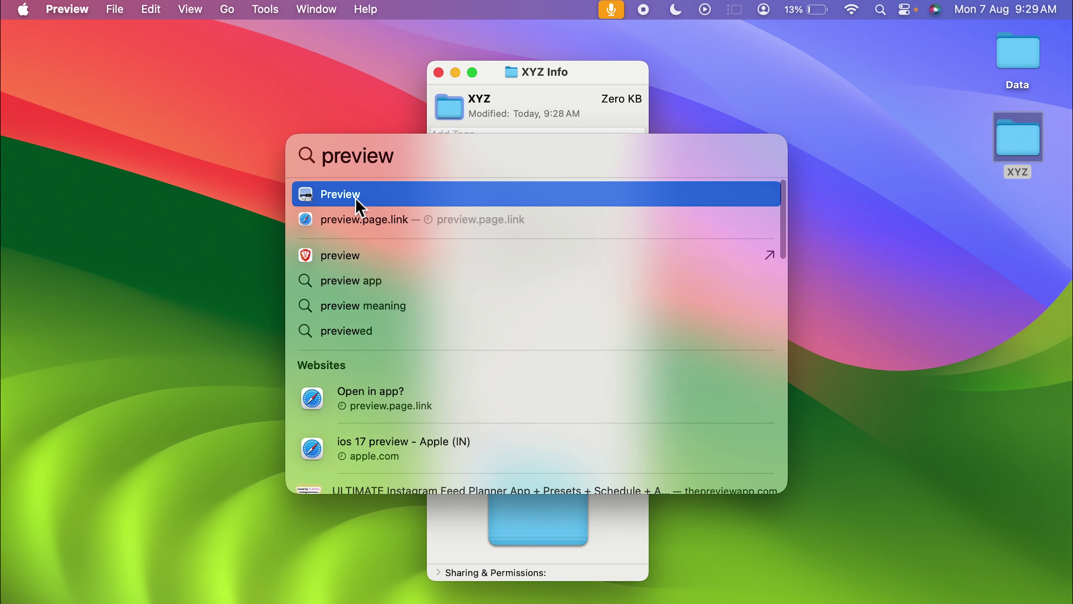
{"action": "key", "text": "Return"}
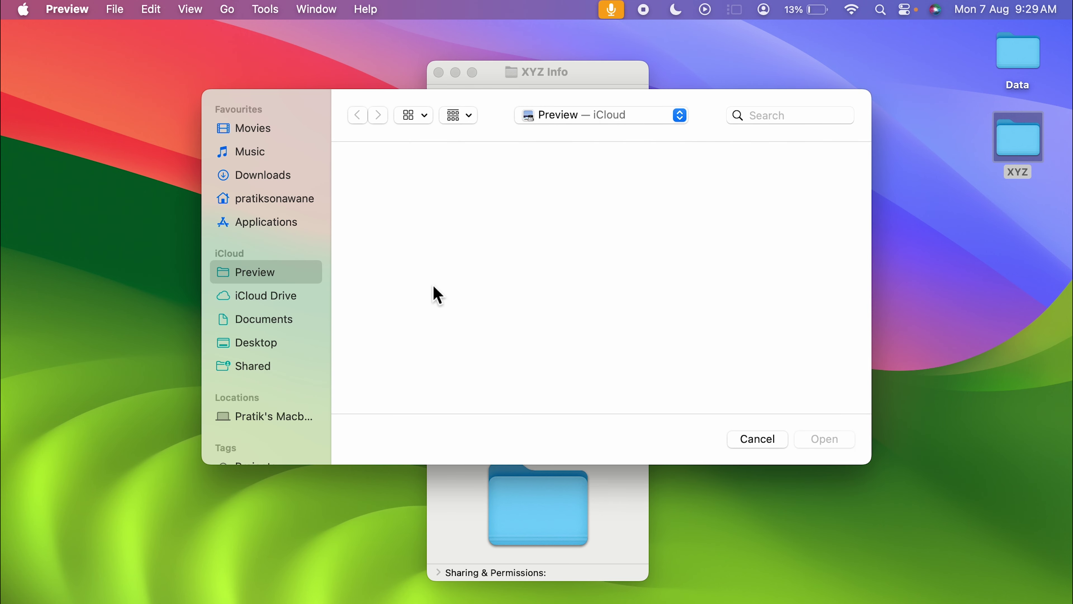
Create a new Untitled Preview document from the clipboard's blue folder icon.
{"action": "left_click", "coordinate": [115, 10]}
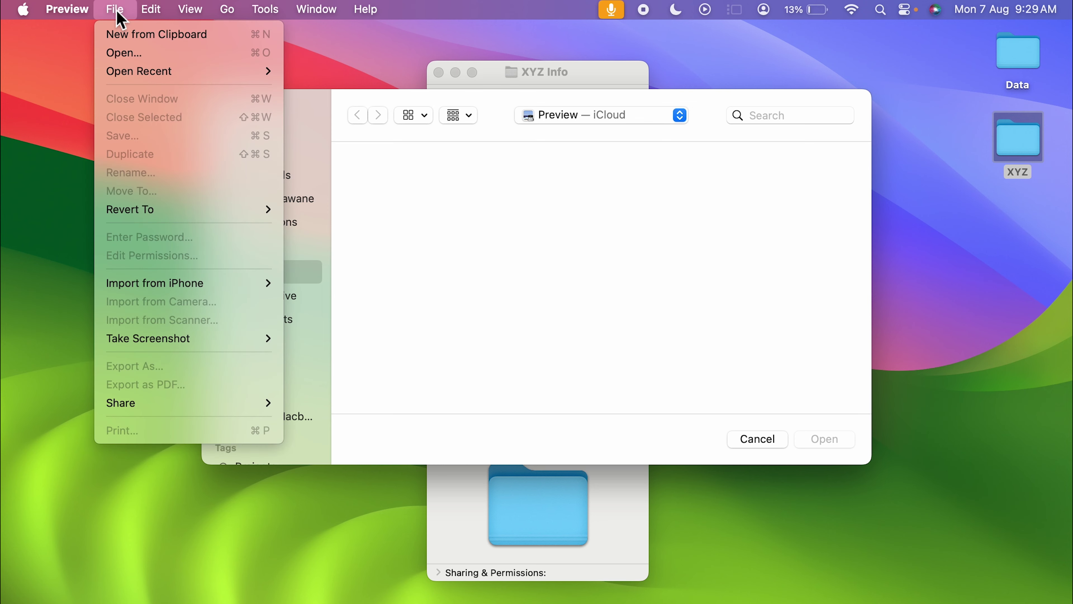
{"action": "left_click", "coordinate": [223, 34]}
{"action": "left_click_drag", "start_coordinate": [415, 90], "coordinate": [534, 127]}
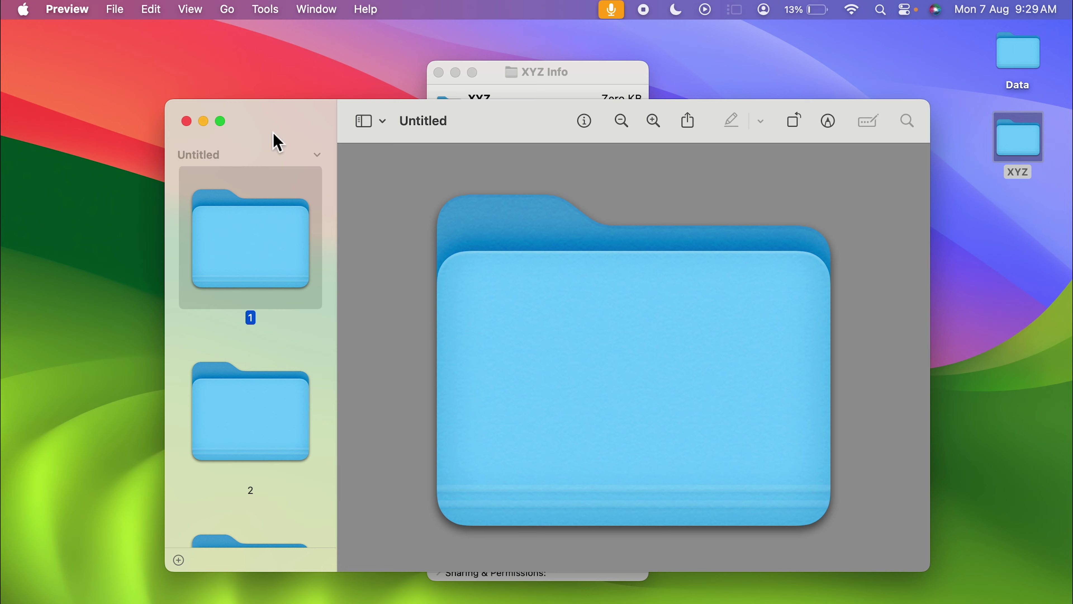
{"action": "left_click", "coordinate": [266, 9]}
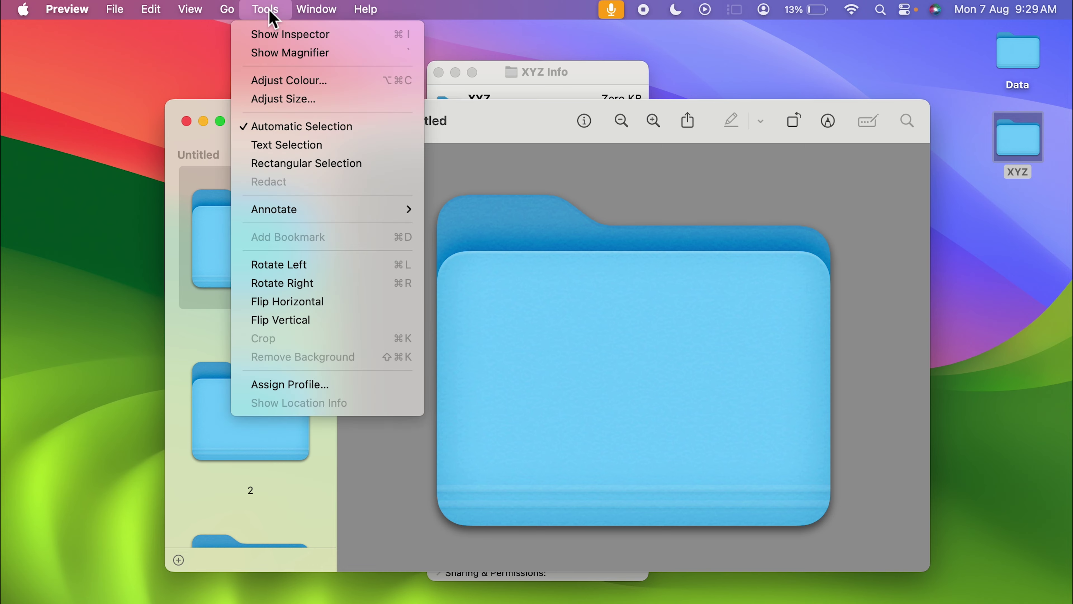
In Adjust Colour, try zero, then high, then somewhat lower saturation on the folder image.
{"action": "left_click", "coordinate": [332, 84]}
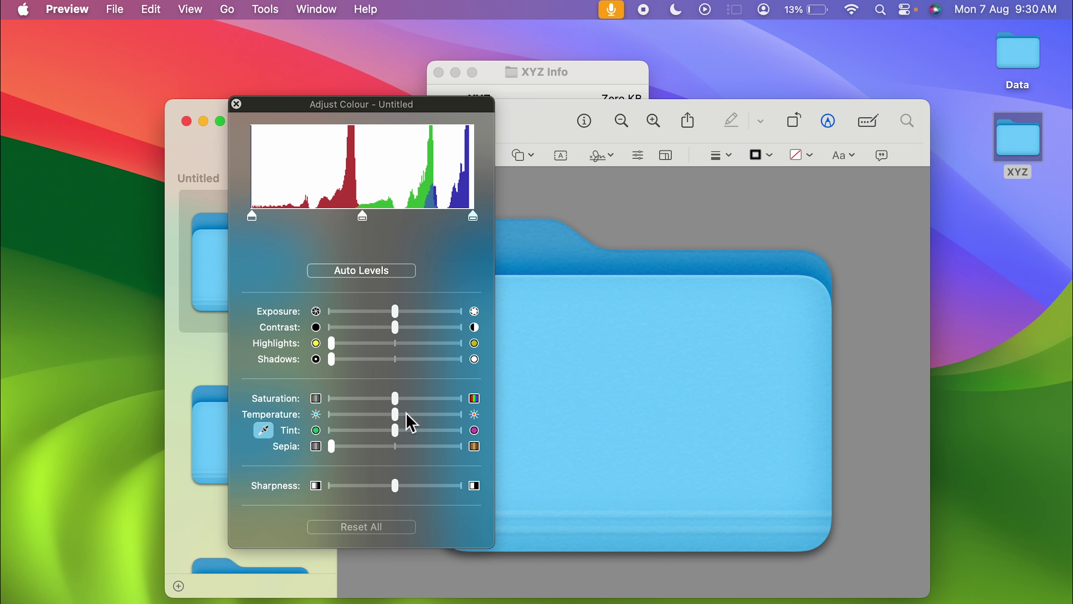
{"action": "left_click_drag", "start_coordinate": [397, 405], "coordinate": [331, 405]}
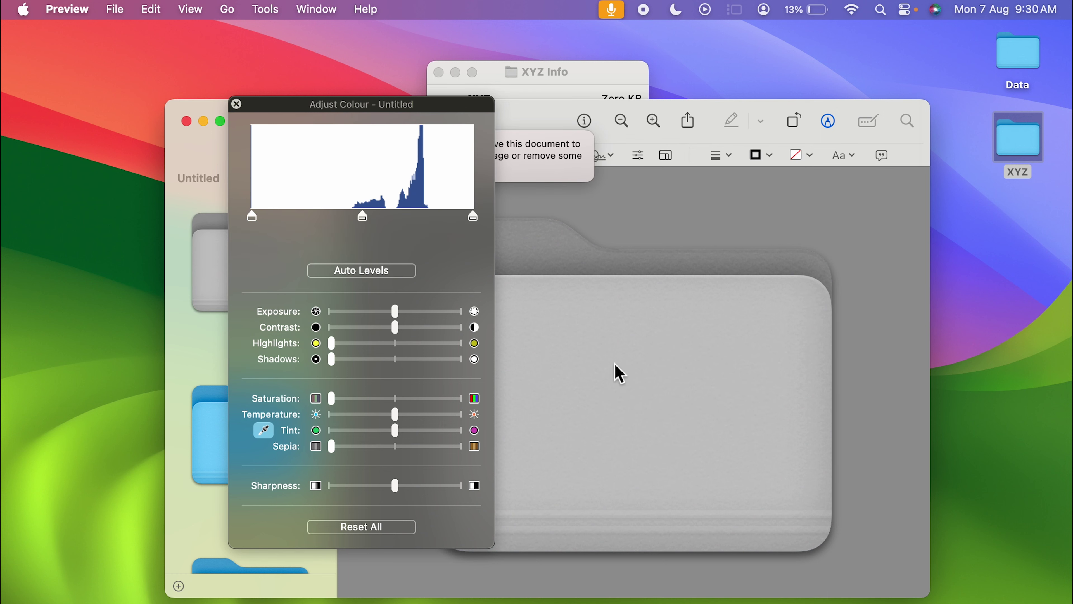
{"action": "left_click_drag", "start_coordinate": [332, 401], "coordinate": [482, 422]}
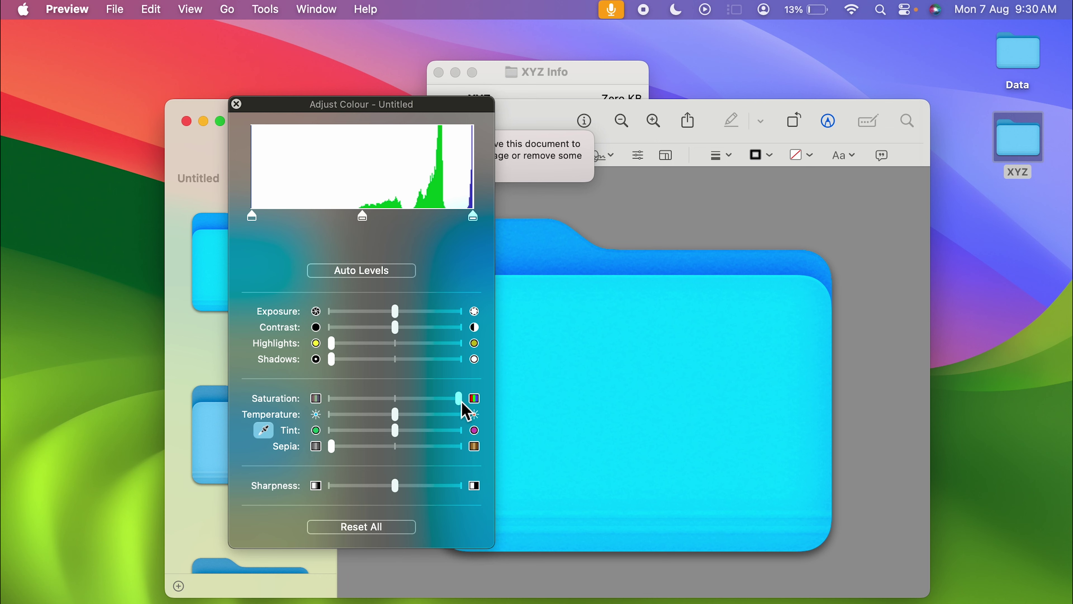
{"action": "left_click_drag", "start_coordinate": [463, 405], "coordinate": [443, 420]}
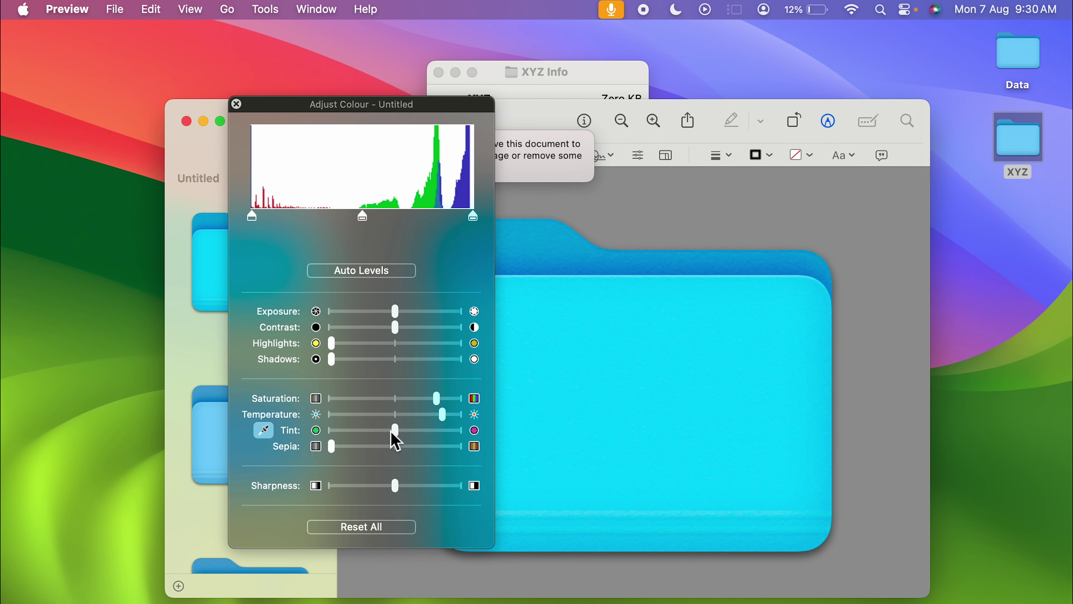
Apply strong sepia, tint shift, maximum saturation, minimal shadows and highlights, and warmer temperature.
{"action": "left_click_drag", "start_coordinate": [334, 455], "coordinate": [475, 463]}
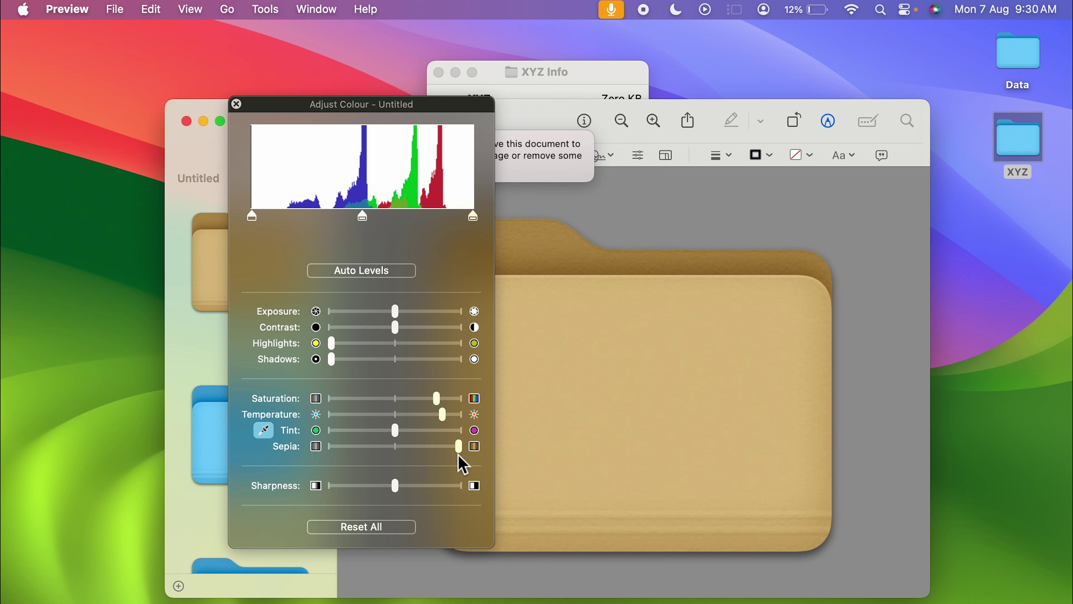
{"action": "mouse_move", "coordinate": [397, 435]}
{"action": "left_mouse_down"}
{"action": "mouse_move", "coordinate": [346, 433]}
{"action": "mouse_move", "coordinate": [449, 436]}
{"action": "mouse_move", "coordinate": [300, 436]}
{"action": "mouse_move", "coordinate": [395, 437]}
{"action": "left_mouse_up"}
{"action": "left_click_drag", "start_coordinate": [440, 399], "coordinate": [331, 421]}
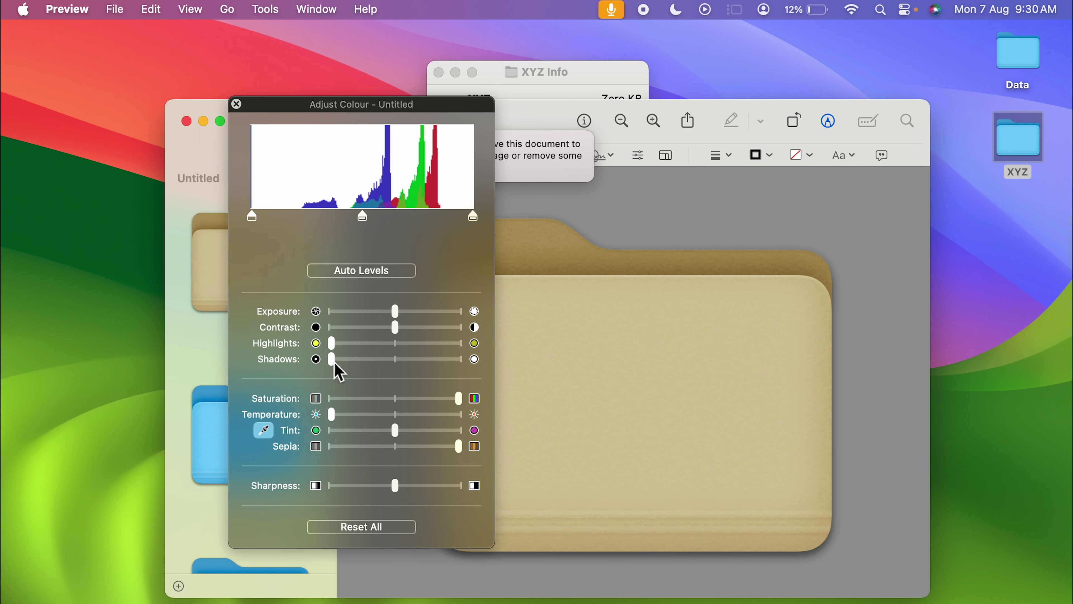
{"action": "left_click_drag", "start_coordinate": [333, 363], "coordinate": [397, 312]}
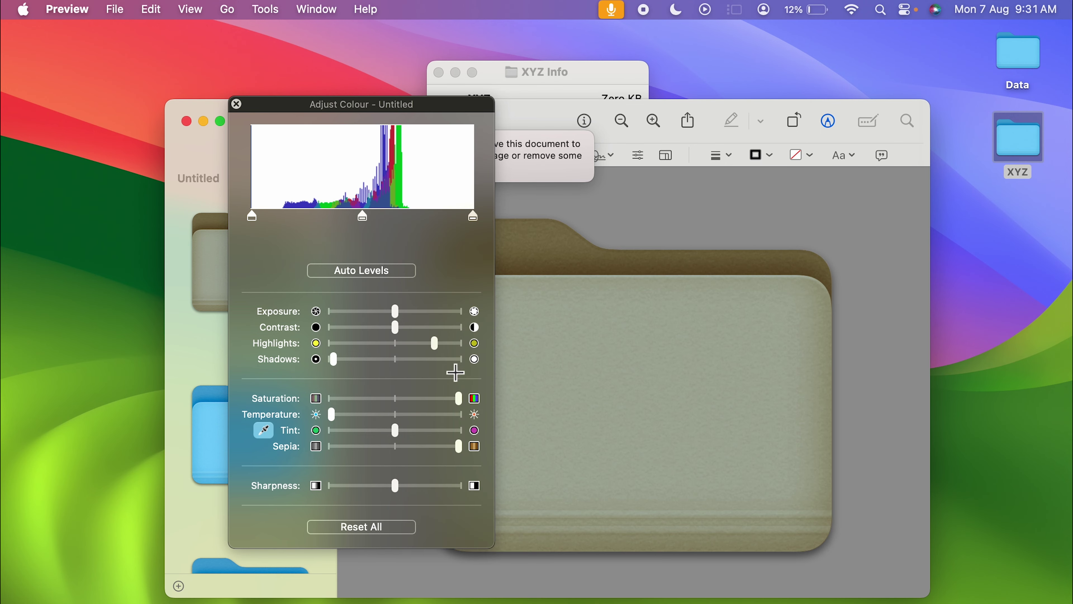
{"action": "left_click_drag", "start_coordinate": [440, 349], "coordinate": [340, 343]}
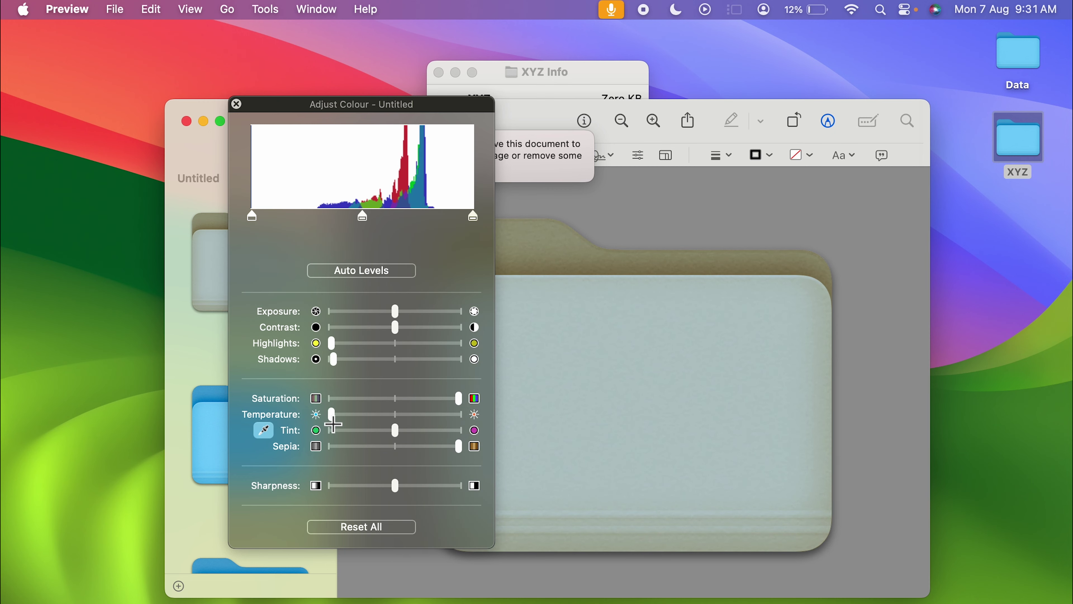
{"action": "left_click_drag", "start_coordinate": [335, 419], "coordinate": [435, 424]}
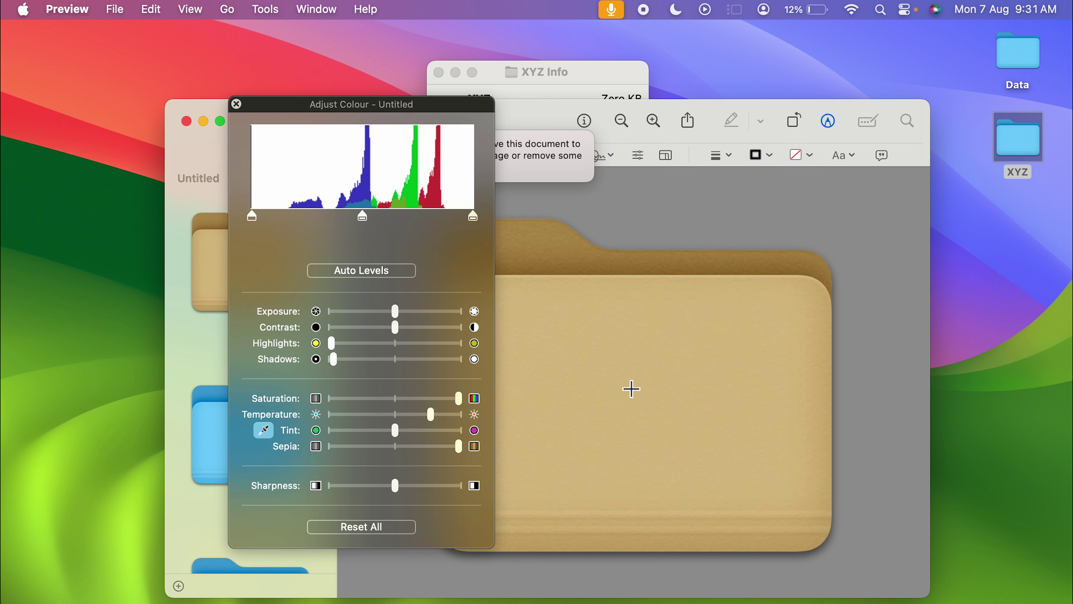
Copy the tan folder page and discard the Untitled document, returning to XYZ's Info window.
{"action": "left_click", "coordinate": [237, 104]}
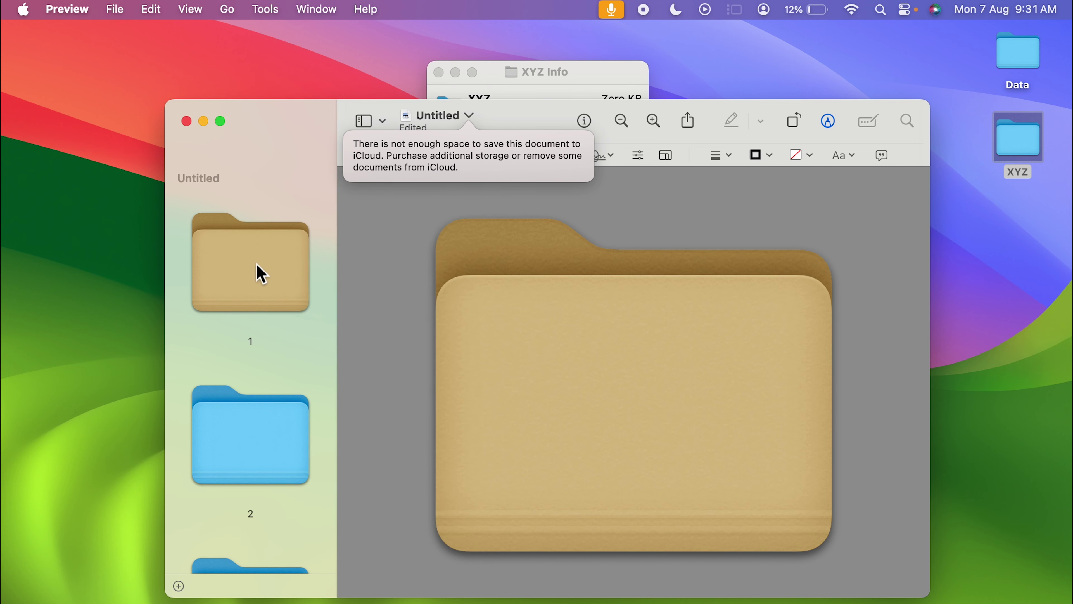
{"action": "left_click", "coordinate": [251, 266]}
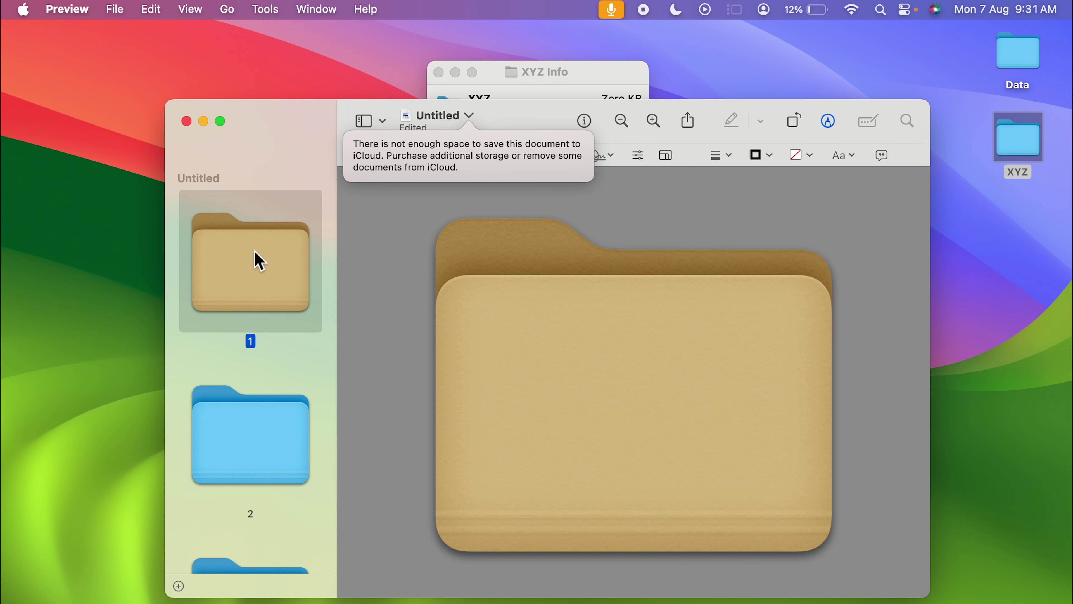
{"action": "key", "text": "super+c"}
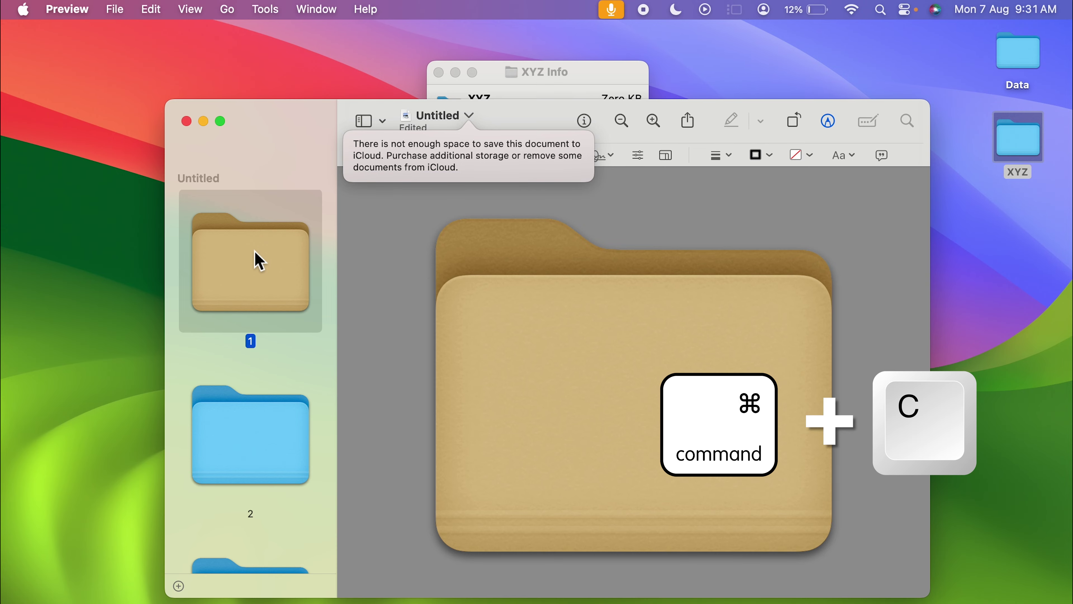
{"action": "left_click", "coordinate": [187, 122]}
{"action": "left_click", "coordinate": [503, 495]}
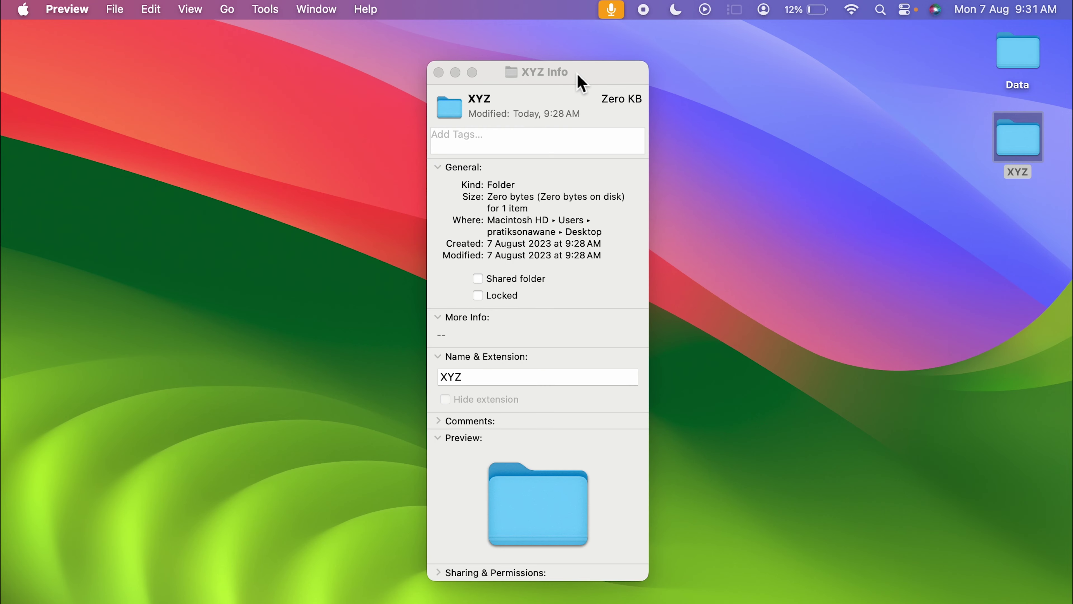
{"action": "left_click", "coordinate": [580, 77]}
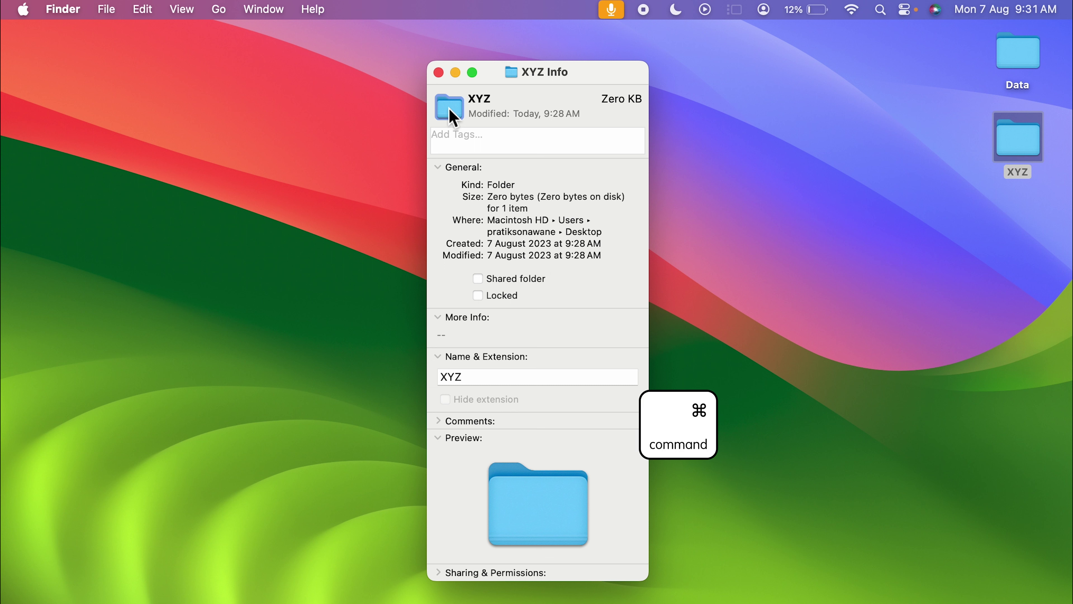
Paste the tan image as the XYZ folder's icon and close its Info window.
{"action": "key", "text": "super+v"}
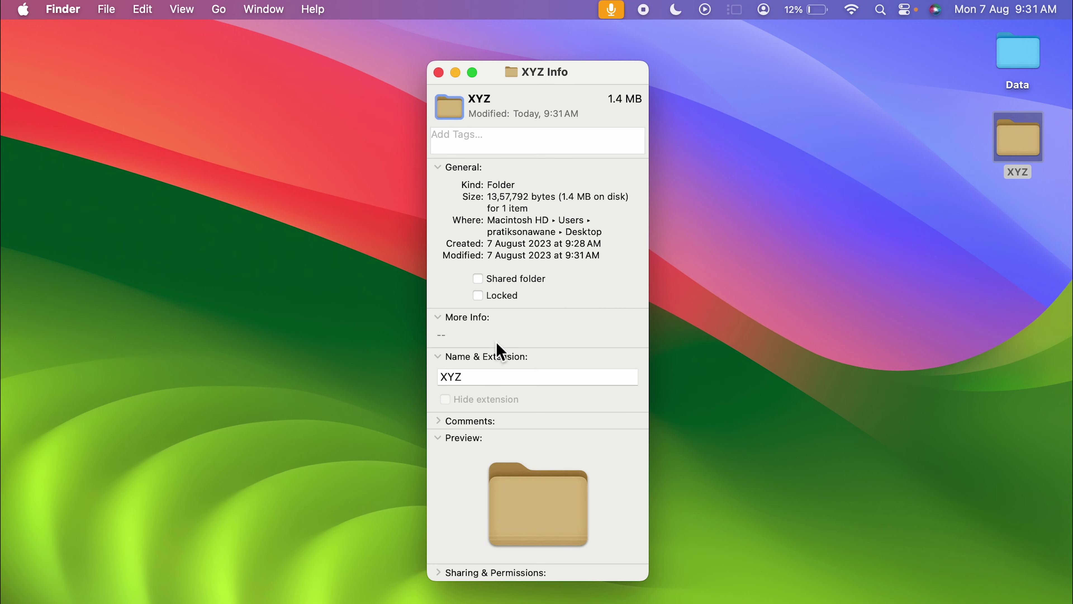
{"action": "left_click", "coordinate": [440, 72]}
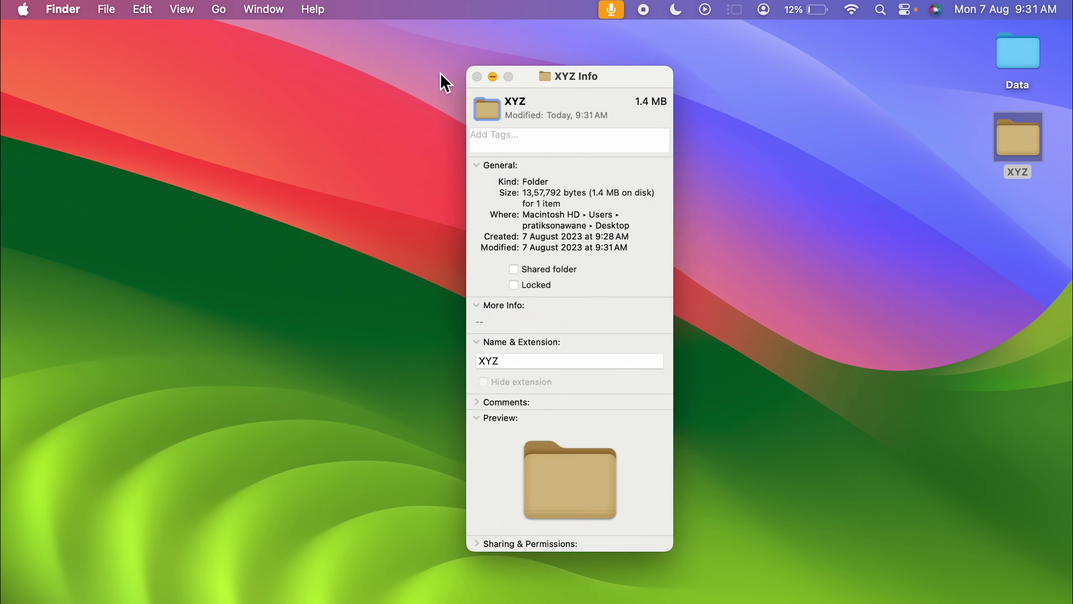
{"action": "left_click", "coordinate": [967, 216]}
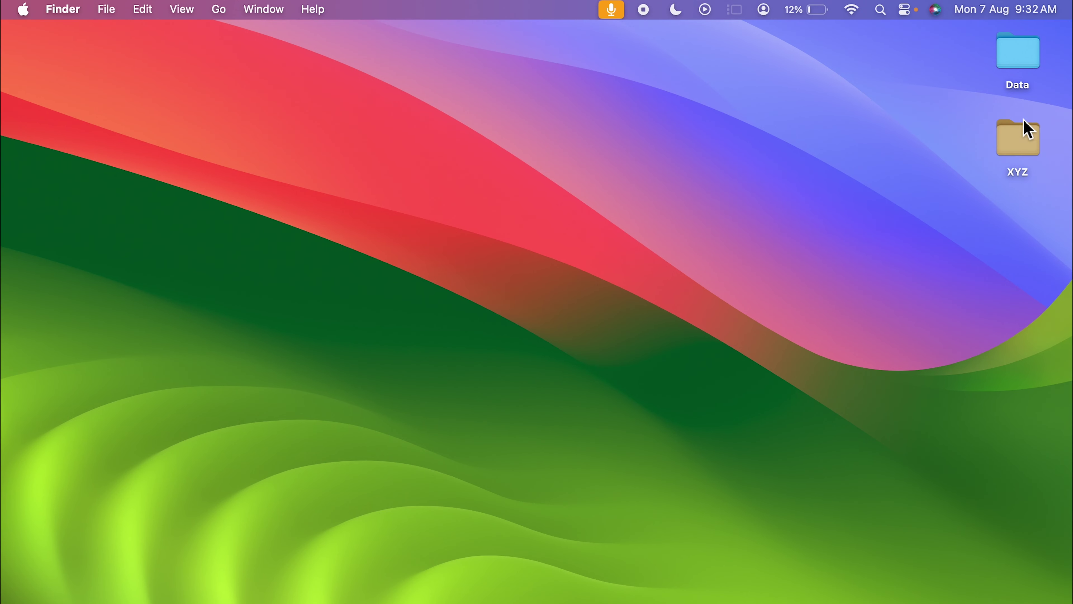
{"action": "left_click", "coordinate": [1019, 65]}
{"action": "key", "text": "space"}
{"action": "key", "text": "space"}
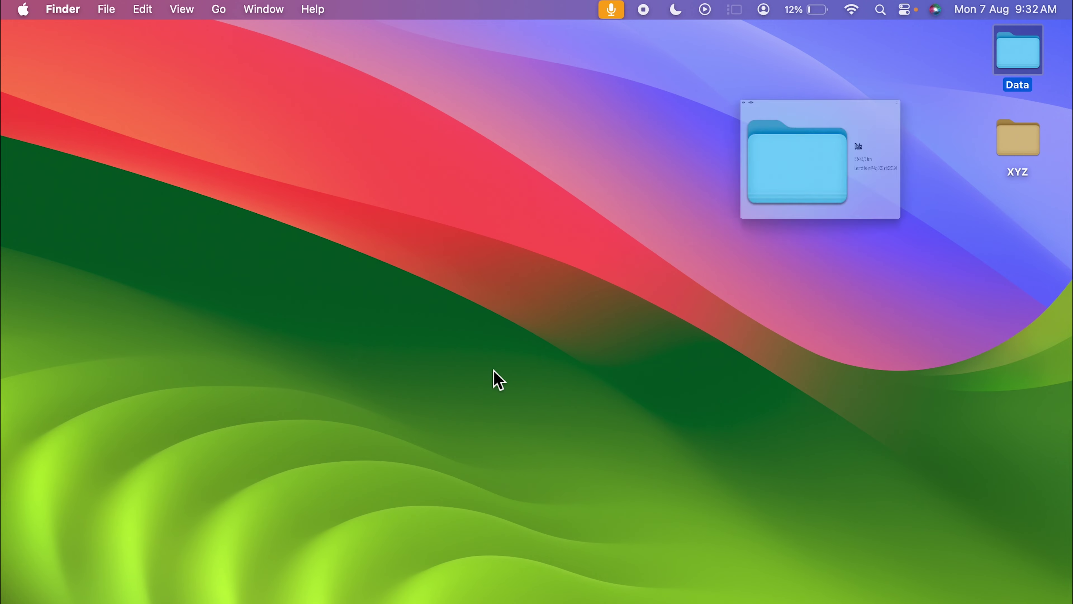
{"action": "left_click", "coordinate": [1018, 139]}
{"action": "key", "text": "space"}
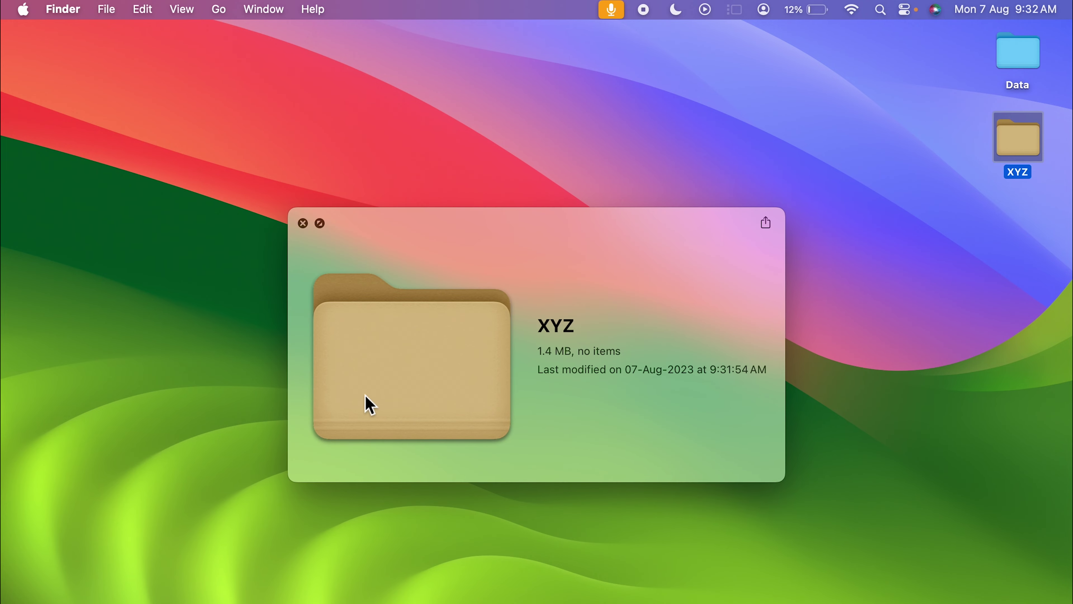
{"action": "key", "text": "space"}
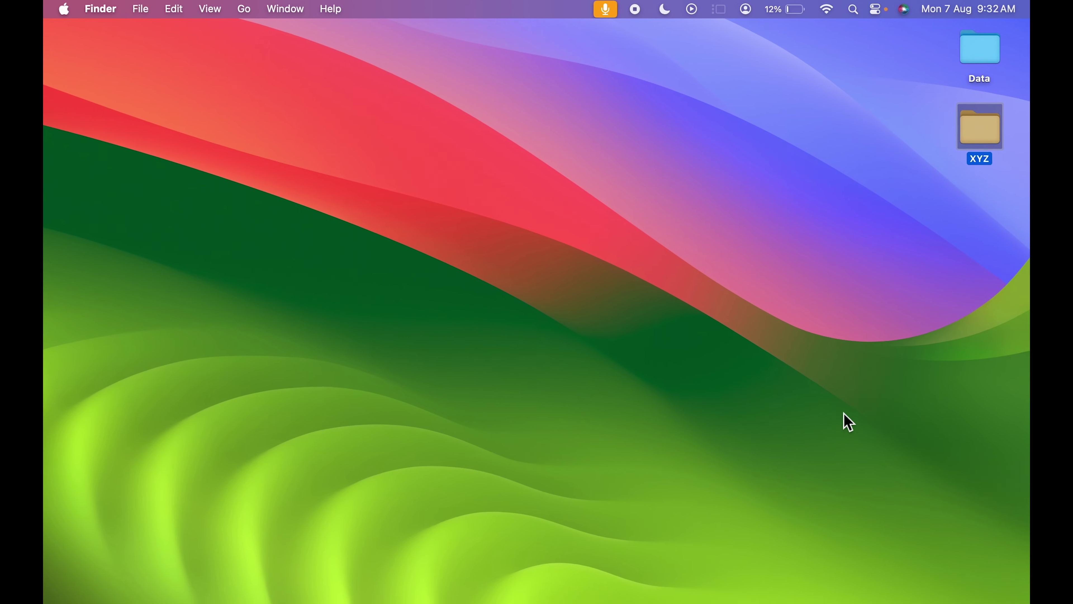